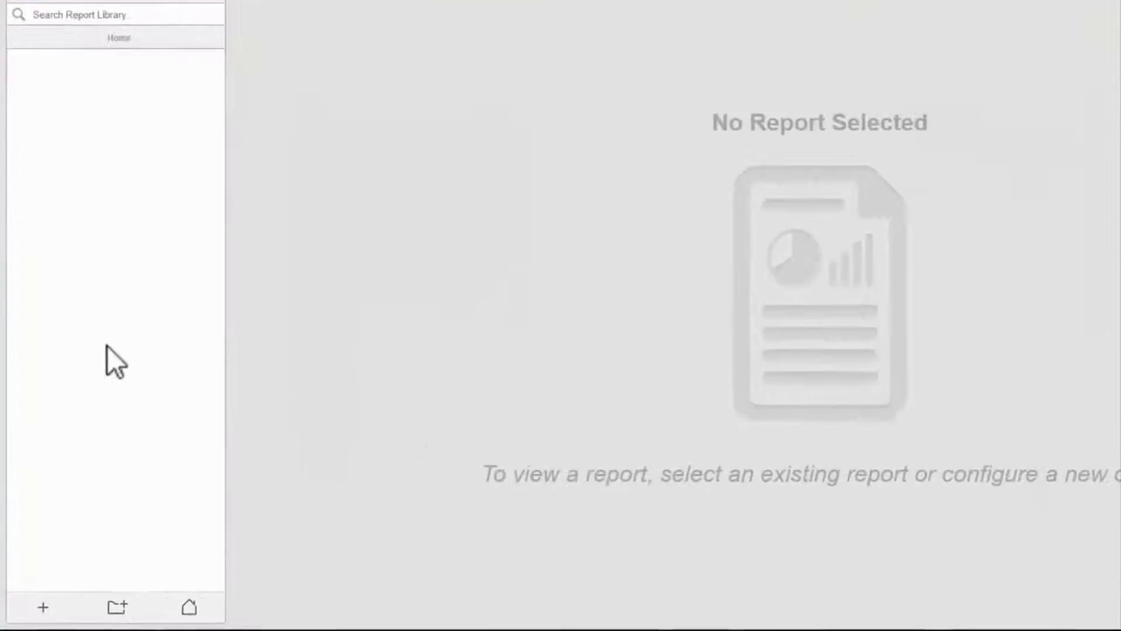
Add a new report using the Hourly Usage Report template from the Usage Trending category
{"action": "left_click", "coordinate": [56, 606]}
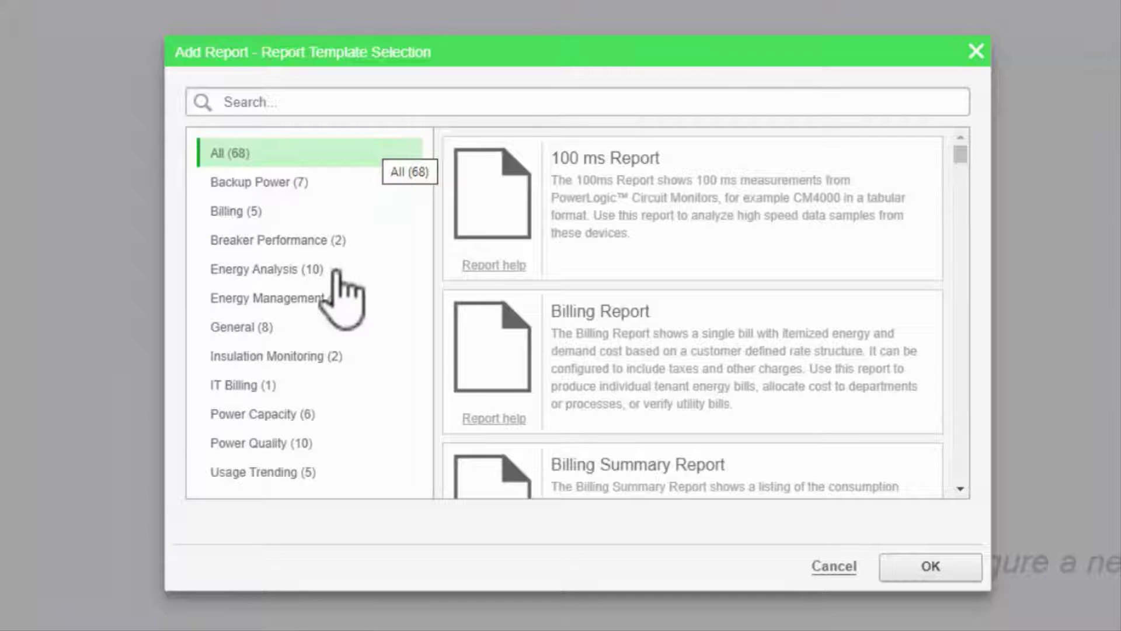
{"action": "left_click", "coordinate": [312, 473]}
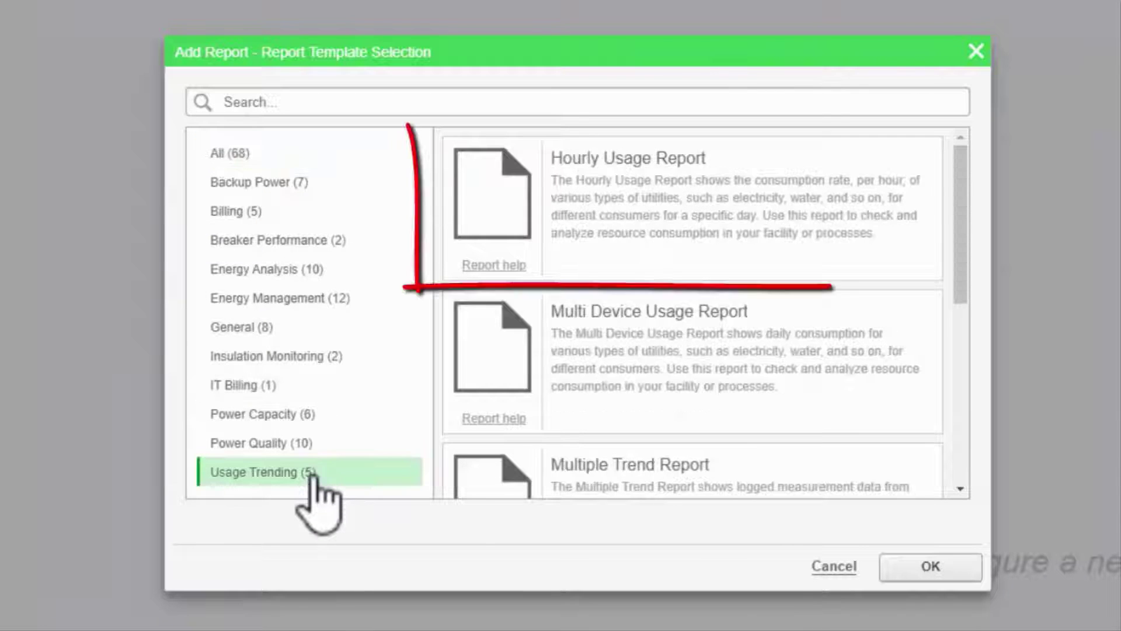
{"action": "left_click", "coordinate": [617, 223]}
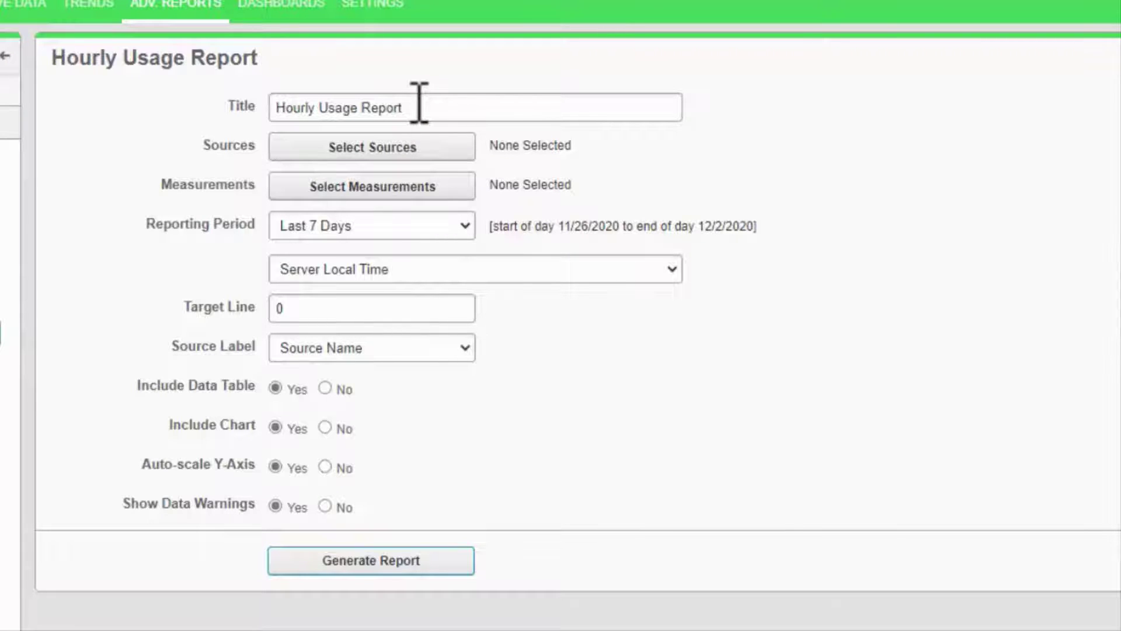
Replace the default report title with 'Low Voltage Usage'
{"action": "left_click_drag", "start_coordinate": [419, 108], "coordinate": [274, 100]}
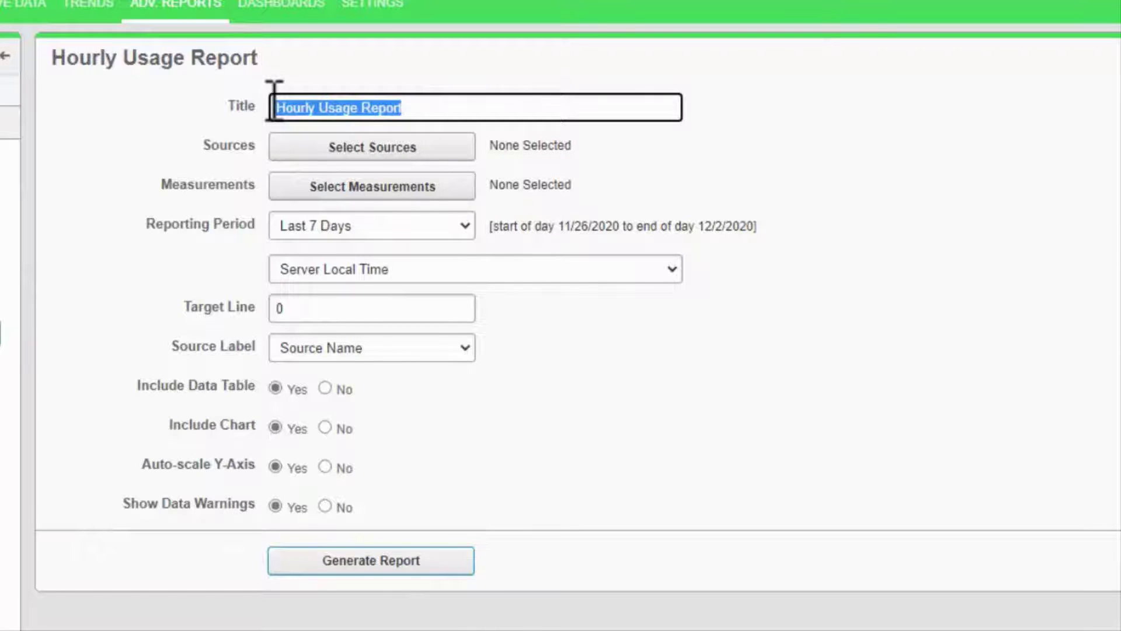
{"action": "type", "text": "Low Vo"}
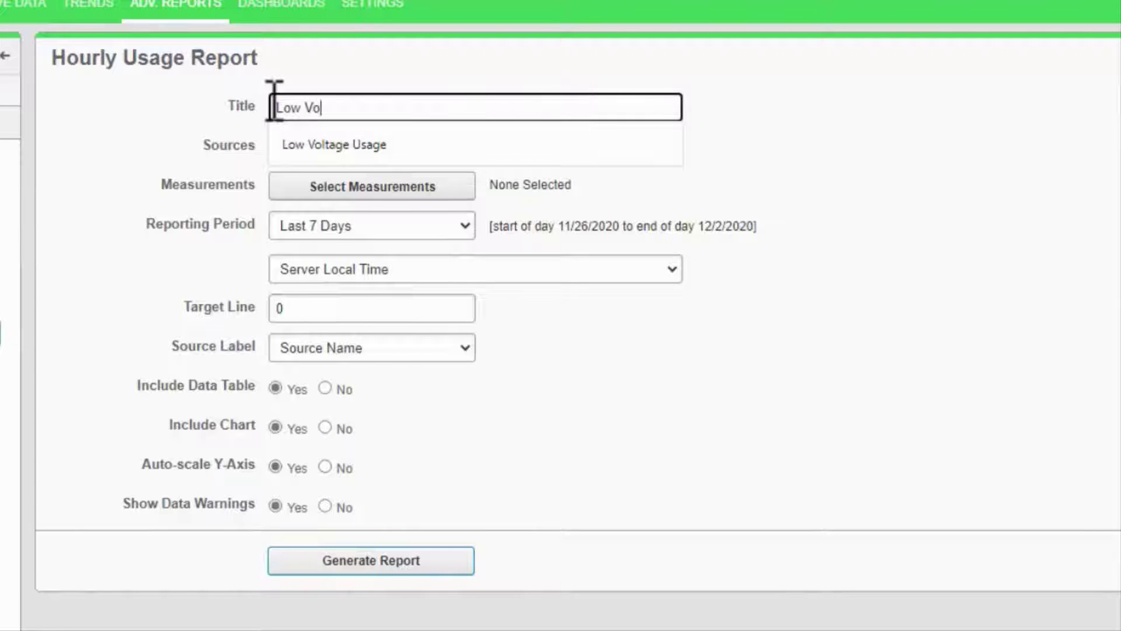
{"action": "key", "text": "Down"}
{"action": "key", "text": "Tab"}
Select sources LV_Metering.DT1_INC and LV_Metering.MAIN_INC, grouping devices by Group Name
{"action": "left_click", "coordinate": [347, 155]}
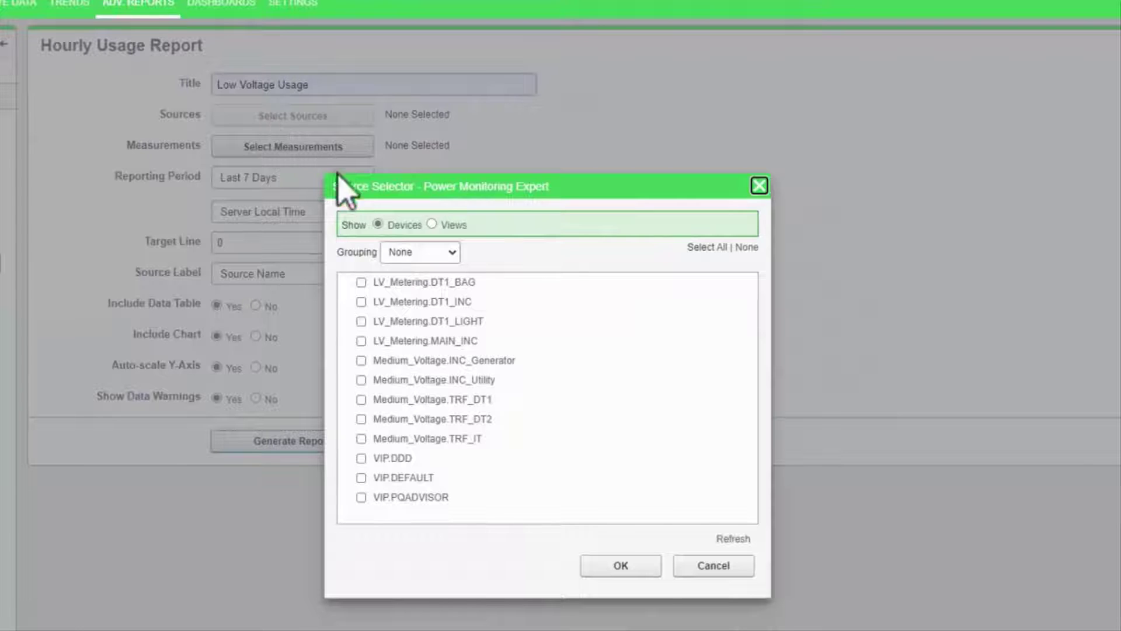
{"action": "left_click", "coordinate": [452, 253]}
{"action": "left_click", "coordinate": [420, 285]}
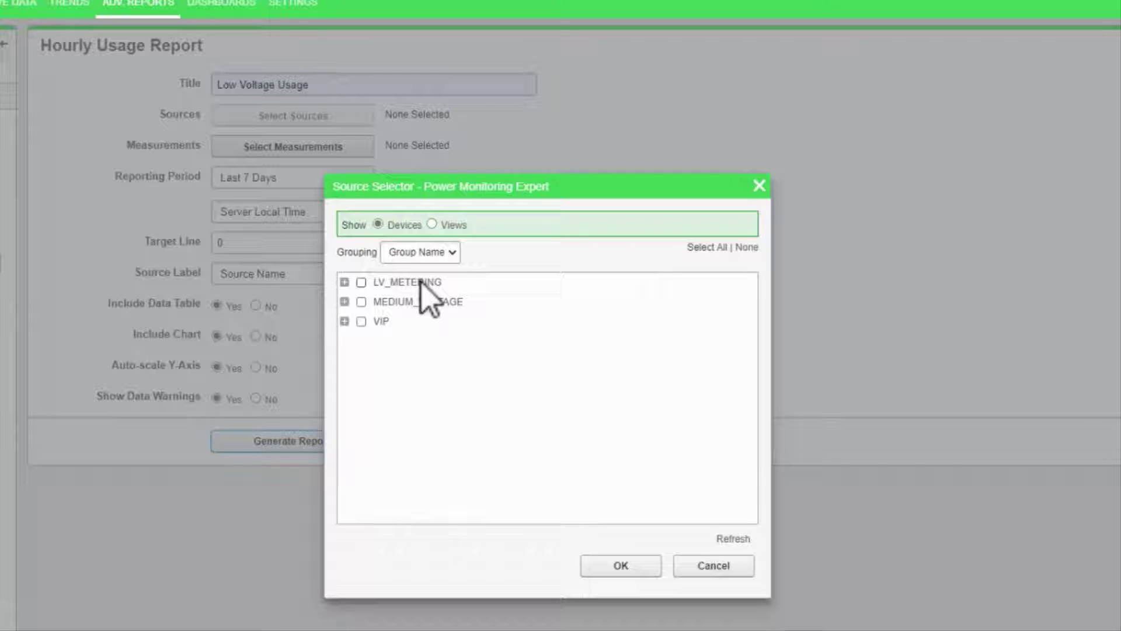
{"action": "left_click", "coordinate": [345, 282]}
{"action": "left_click", "coordinate": [377, 321]}
{"action": "left_click", "coordinate": [377, 360]}
{"action": "left_click", "coordinate": [616, 567]}
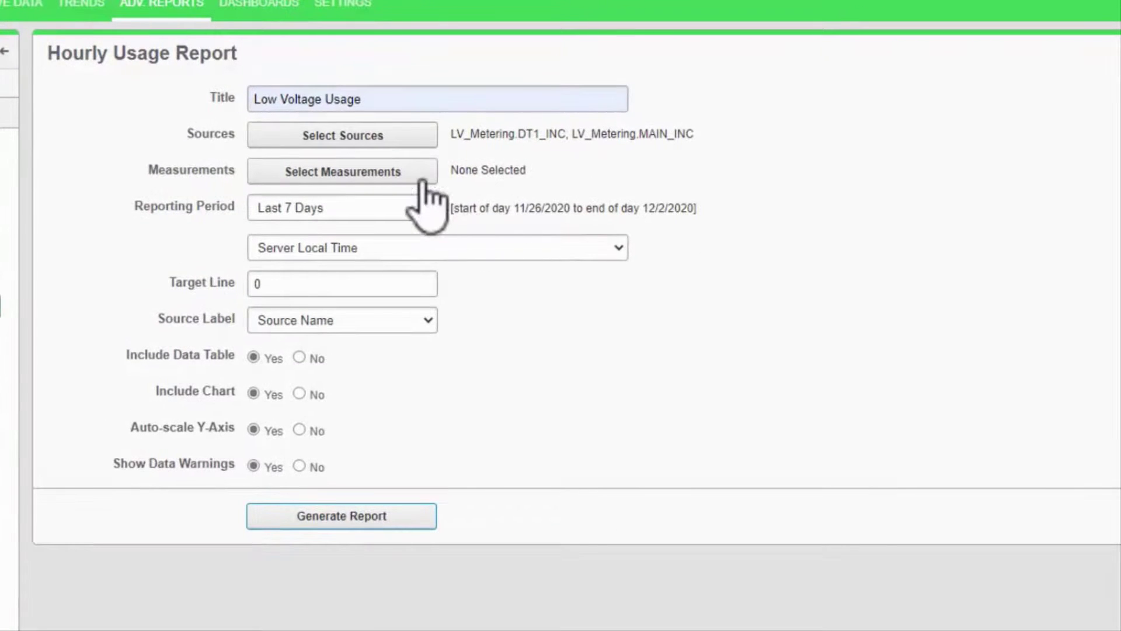
Choose Energy > Real Energy Into the Load (kWh) as the report measurement
{"action": "left_click", "coordinate": [422, 181]}
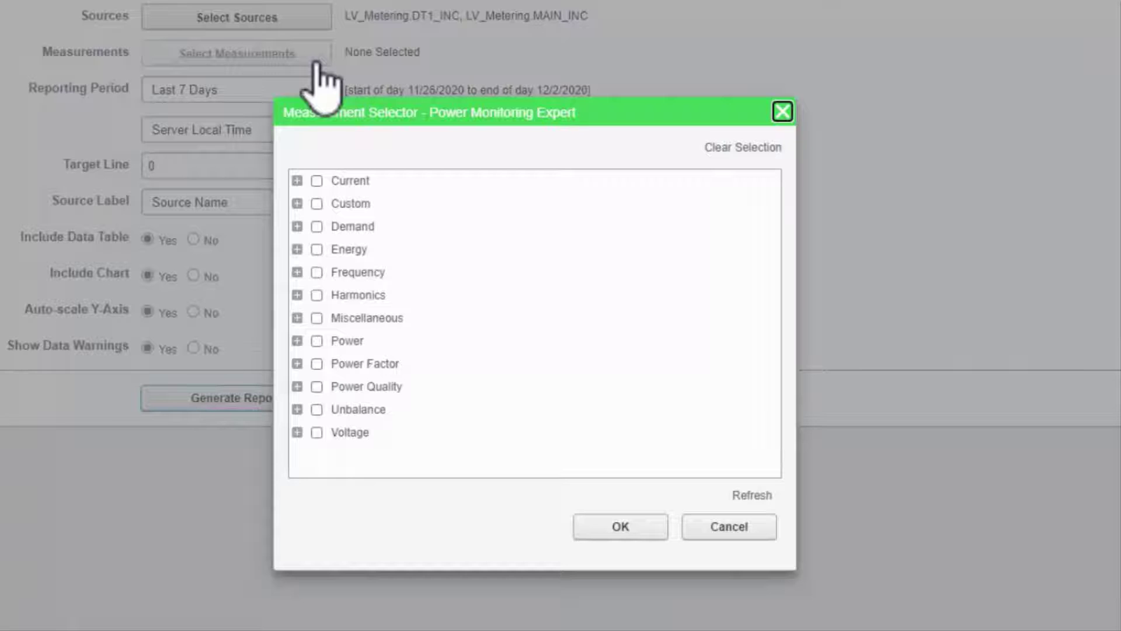
{"action": "left_click", "coordinate": [297, 249]}
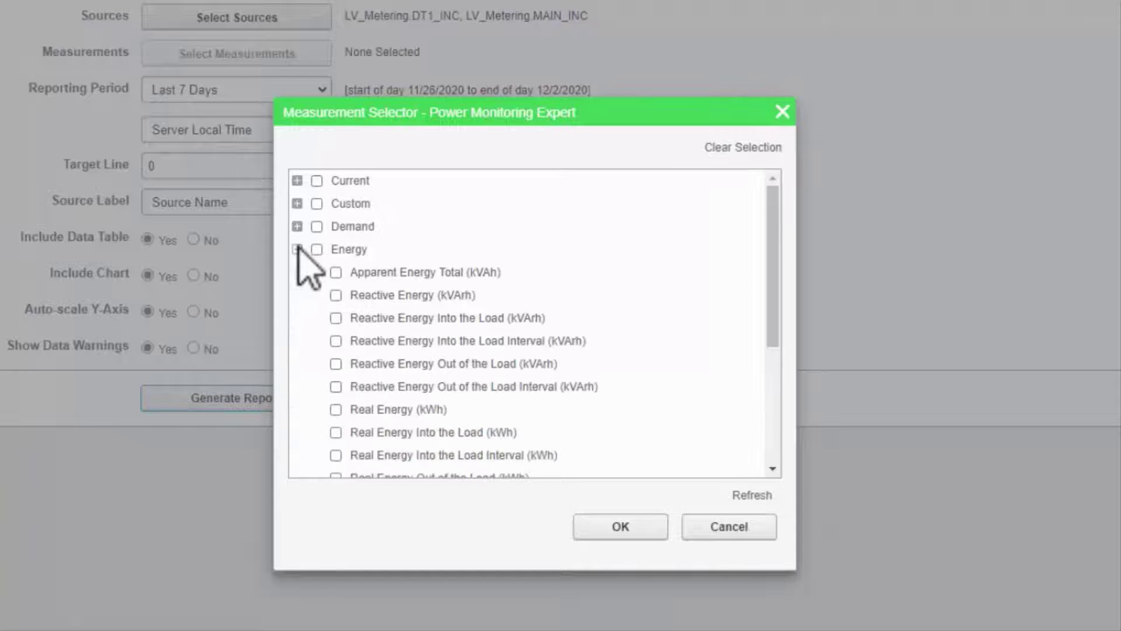
{"action": "left_click", "coordinate": [336, 432]}
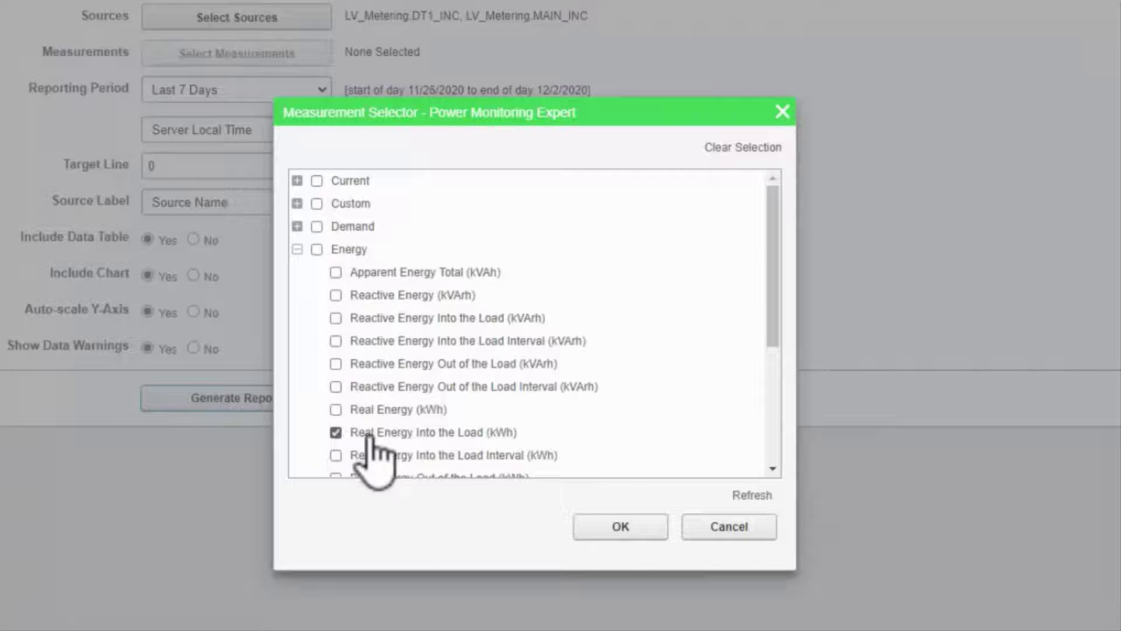
{"action": "left_click", "coordinate": [617, 527]}
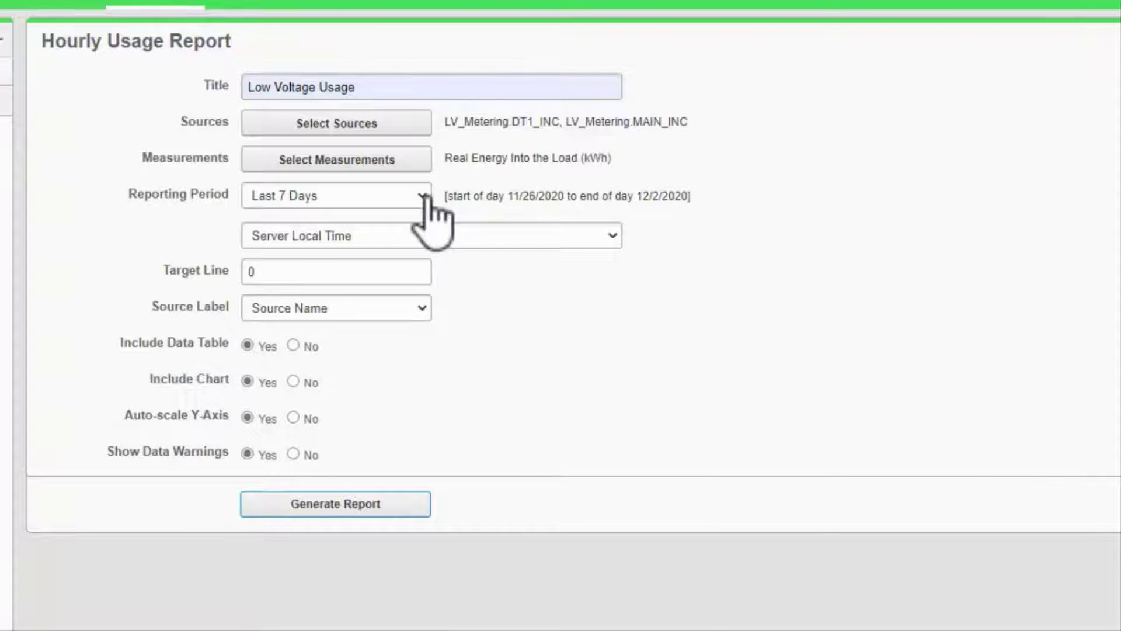
Set Reporting Period to Last Week and generate the report for 11/23–11/28/2020
{"action": "left_click", "coordinate": [423, 196]}
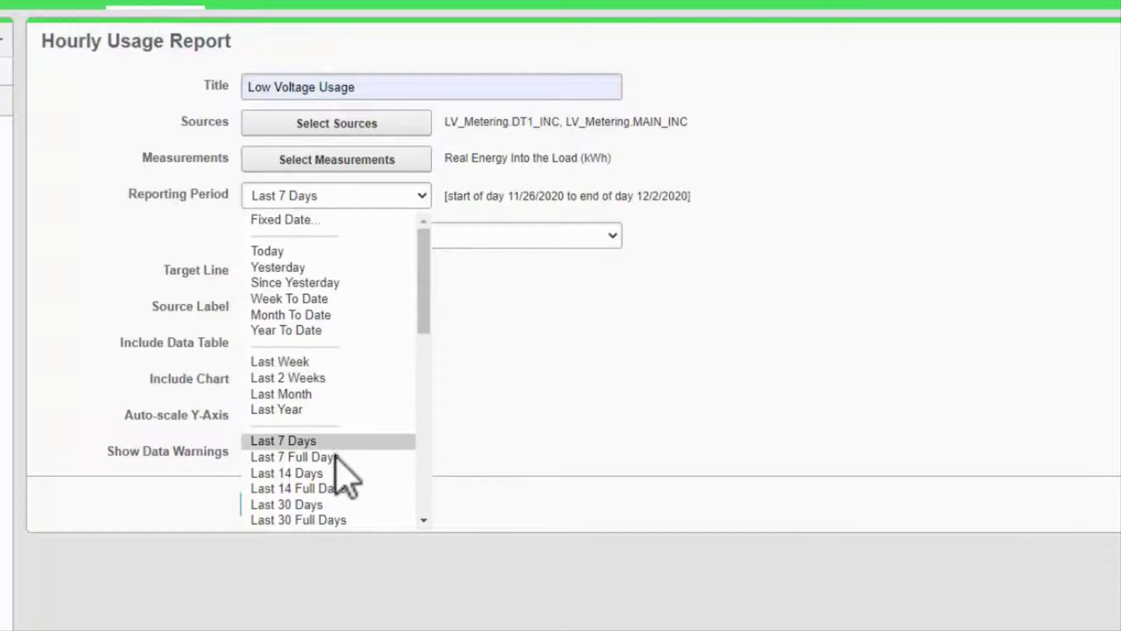
{"action": "scroll", "coordinate": [344, 472], "scroll_direction": "down", "scroll_amount": 5}
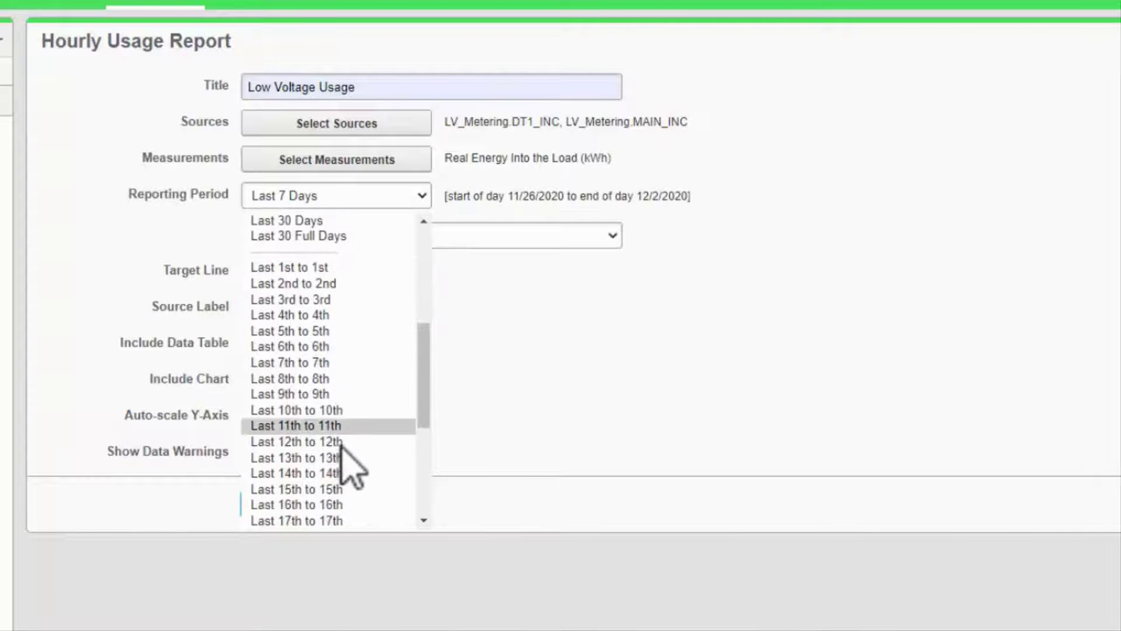
{"action": "scroll", "coordinate": [362, 420], "scroll_direction": "up", "scroll_amount": 5}
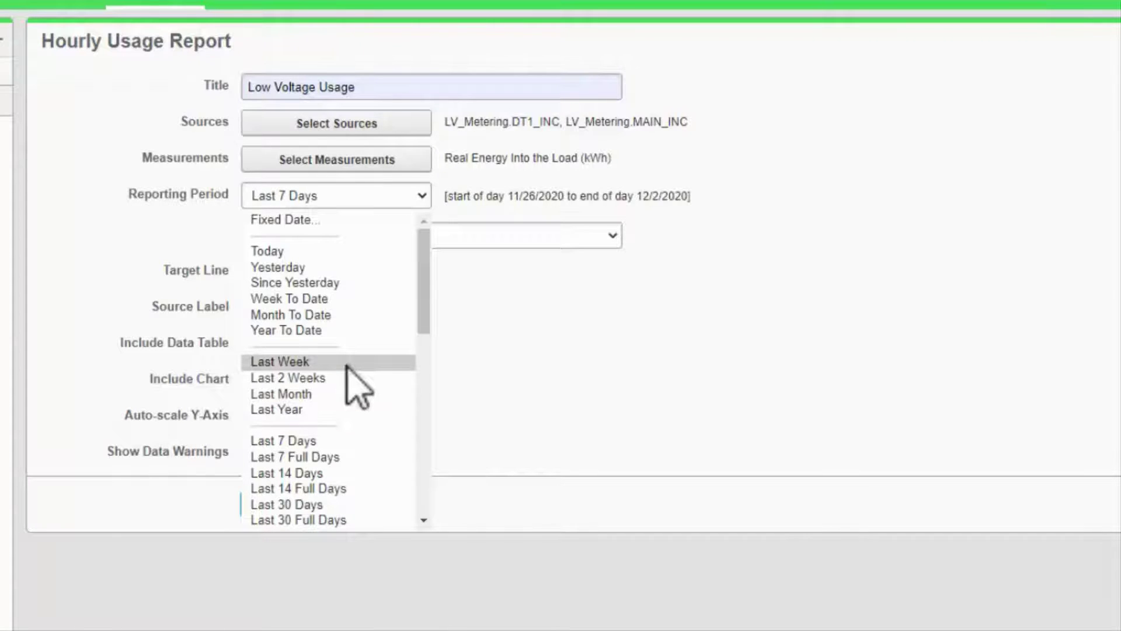
{"action": "left_click", "coordinate": [349, 365]}
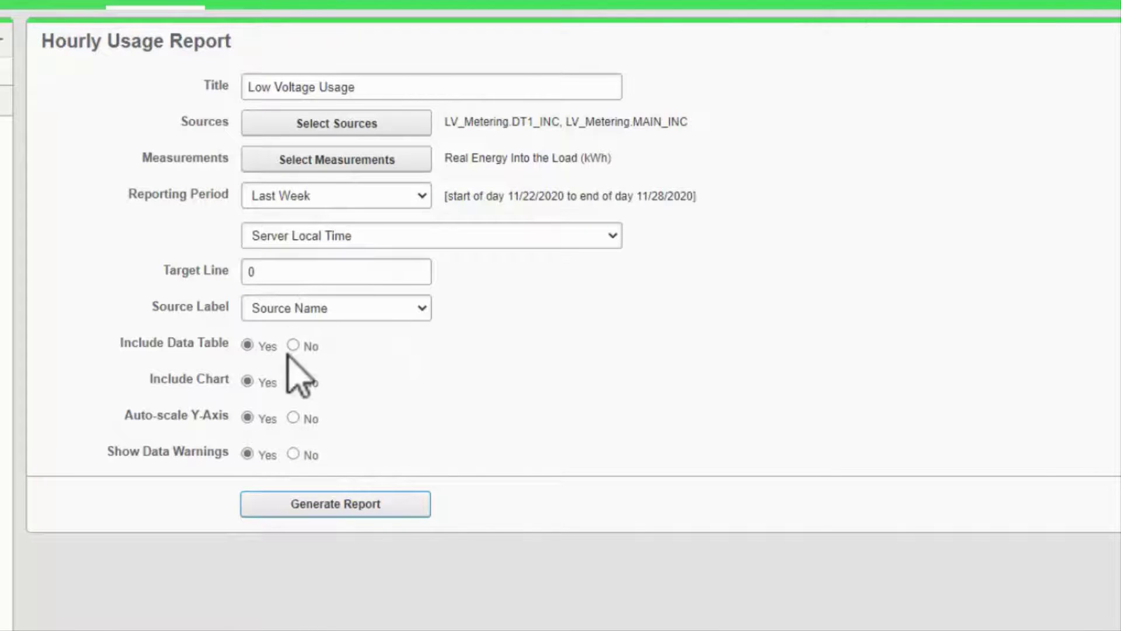
{"action": "left_click", "coordinate": [334, 503]}
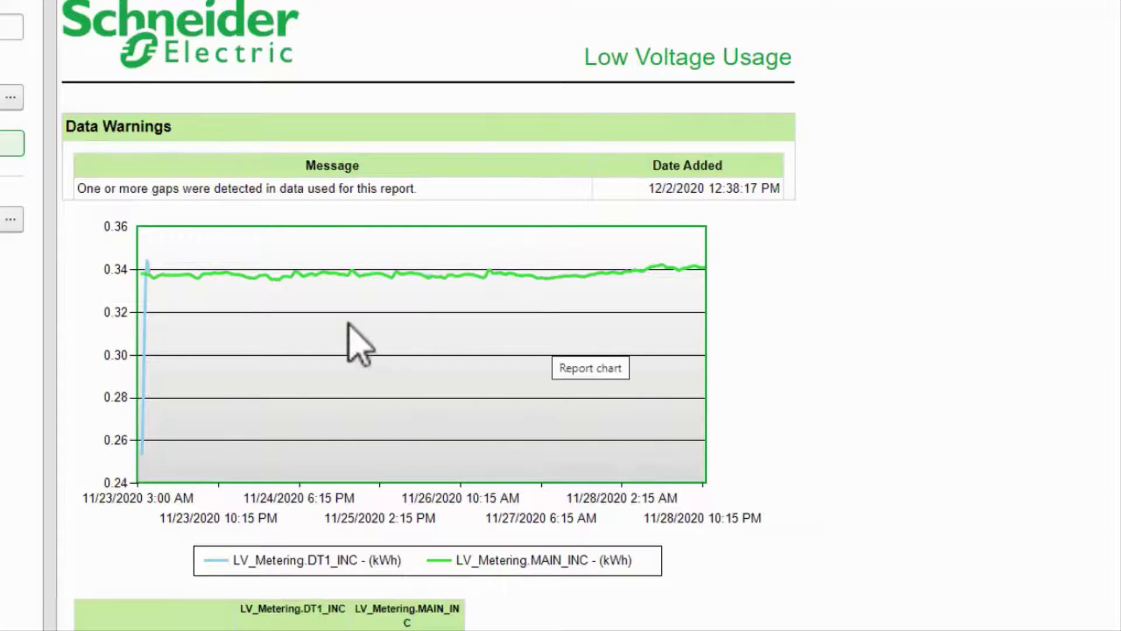
Scroll through the report's kWh chart and hourly data table for both LV meters
{"action": "scroll", "coordinate": [483, 206], "scroll_direction": "down", "scroll_amount": 8}
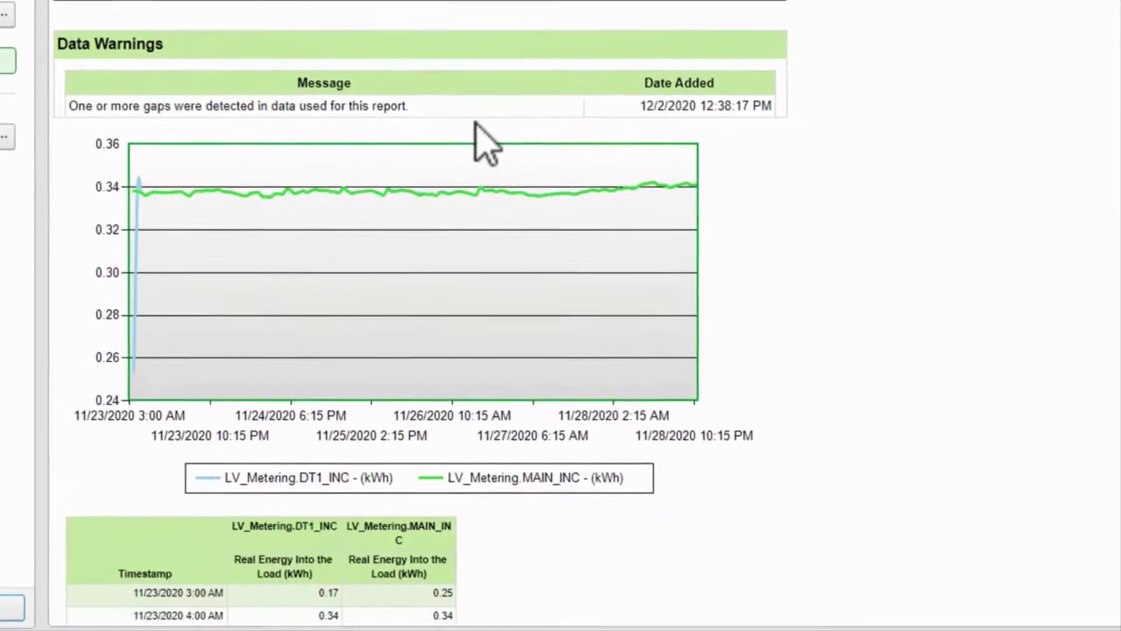
{"action": "scroll", "coordinate": [485, 134], "scroll_direction": "down", "scroll_amount": 1}
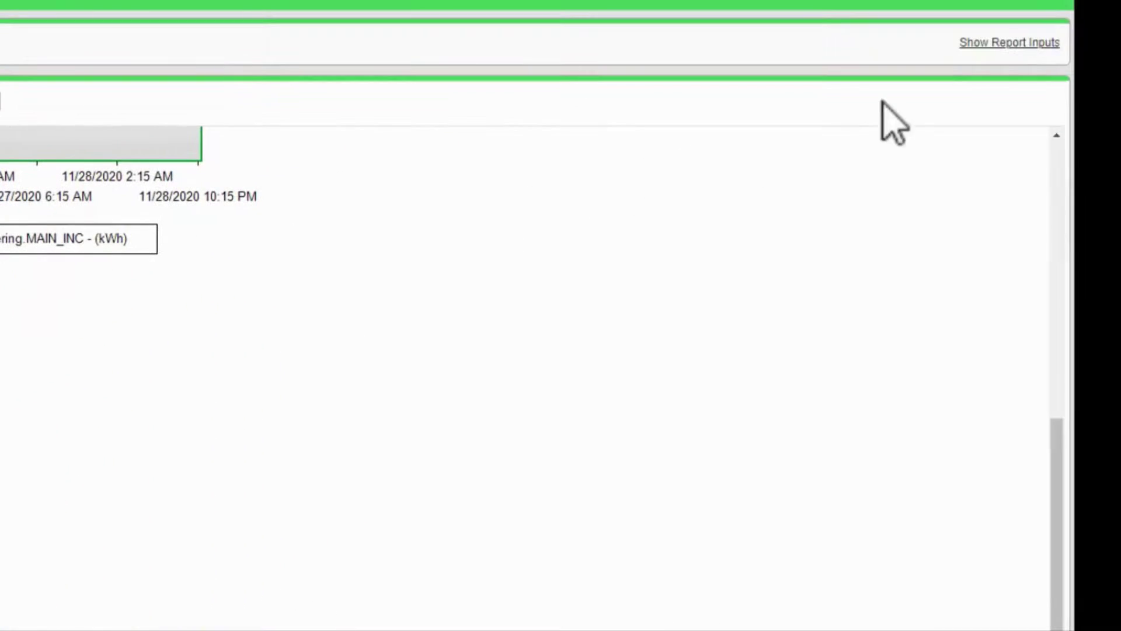
Set Include Data Table to No, regenerate the chart-only report, and view the download formats
{"action": "left_click", "coordinate": [998, 44]}
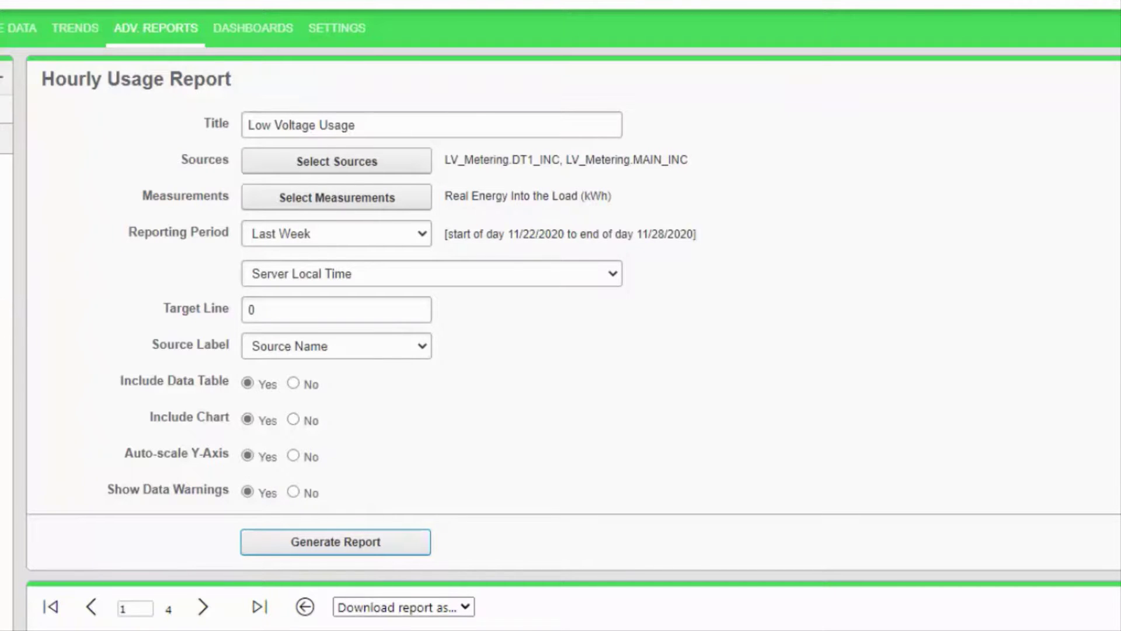
{"action": "left_click", "coordinate": [289, 377]}
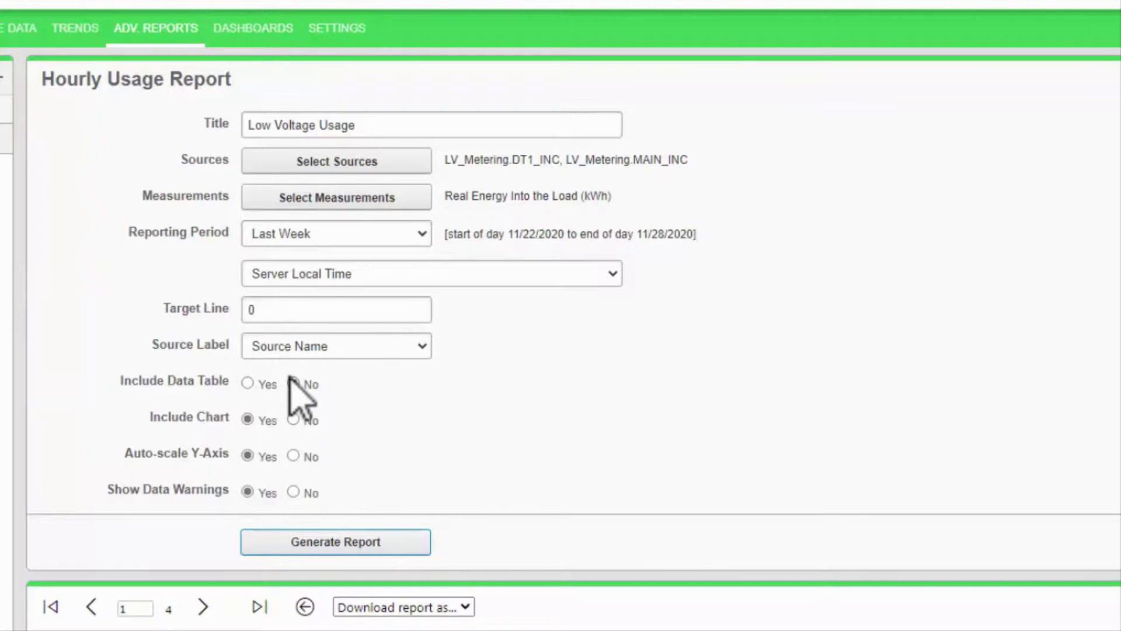
{"action": "left_click", "coordinate": [354, 546]}
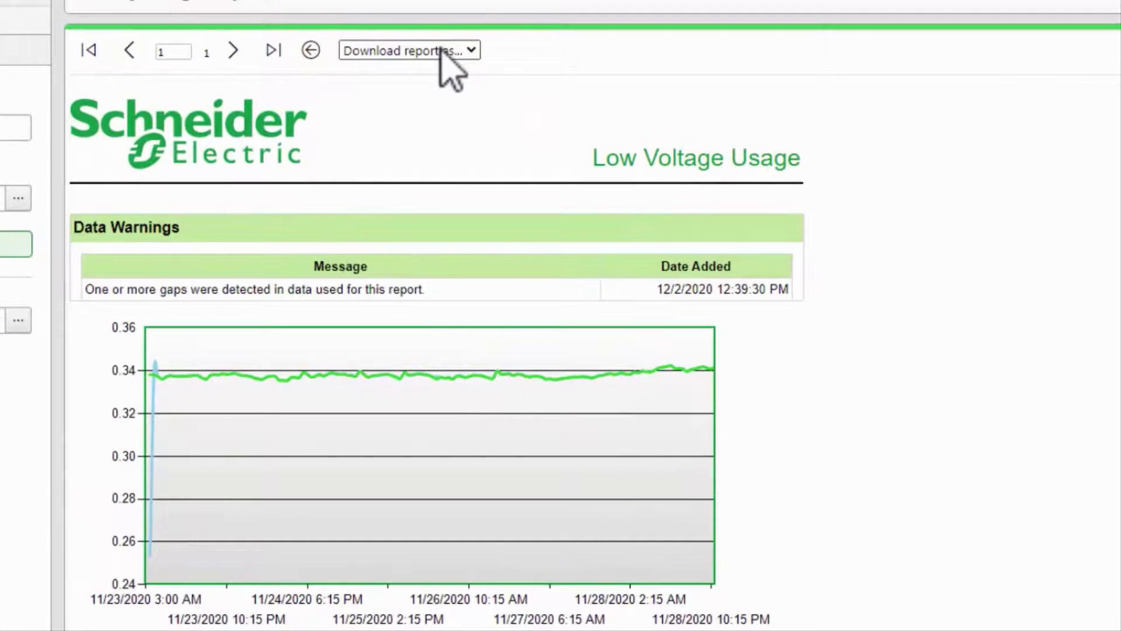
{"action": "left_click", "coordinate": [442, 50]}
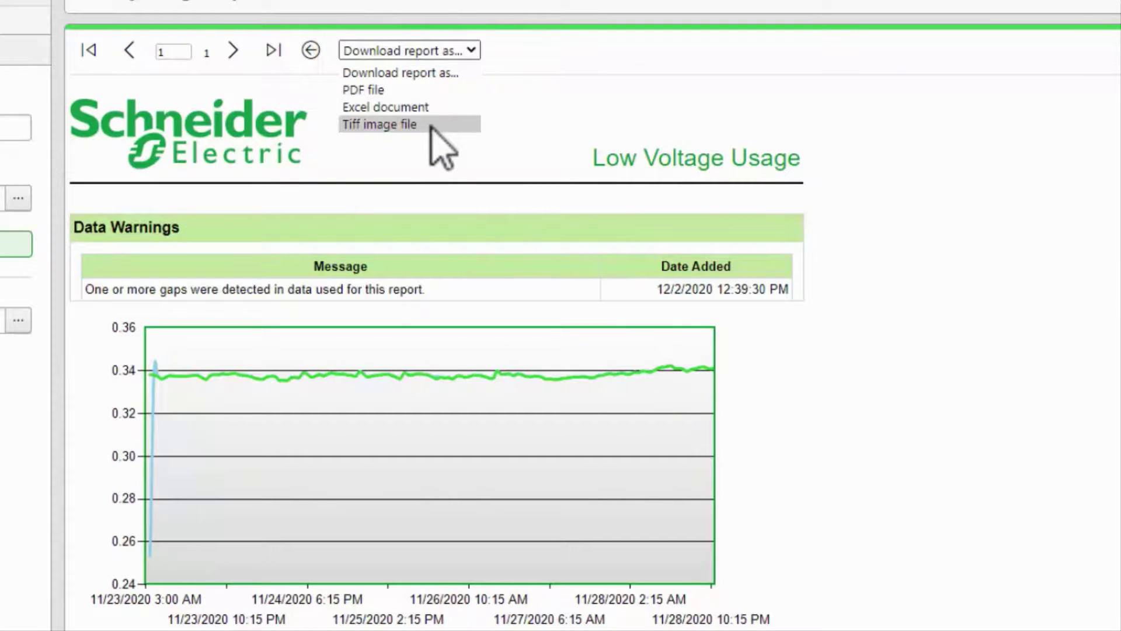
Name the report 'Low Voltage Usage', confirm its report inputs, and save it to Home
{"action": "left_click", "coordinate": [590, 157]}
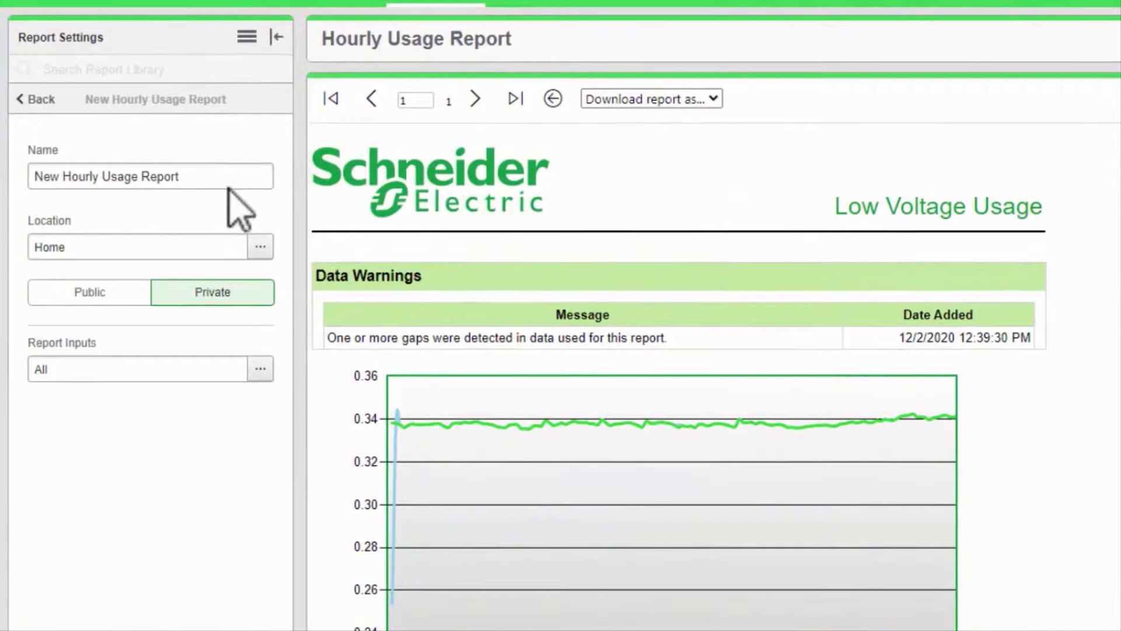
{"action": "triple_click", "coordinate": [161, 165]}
{"action": "left_click_drag", "start_coordinate": [173, 176], "coordinate": [76, 161]}
{"action": "type", "text": "Low Voltage Usage"}
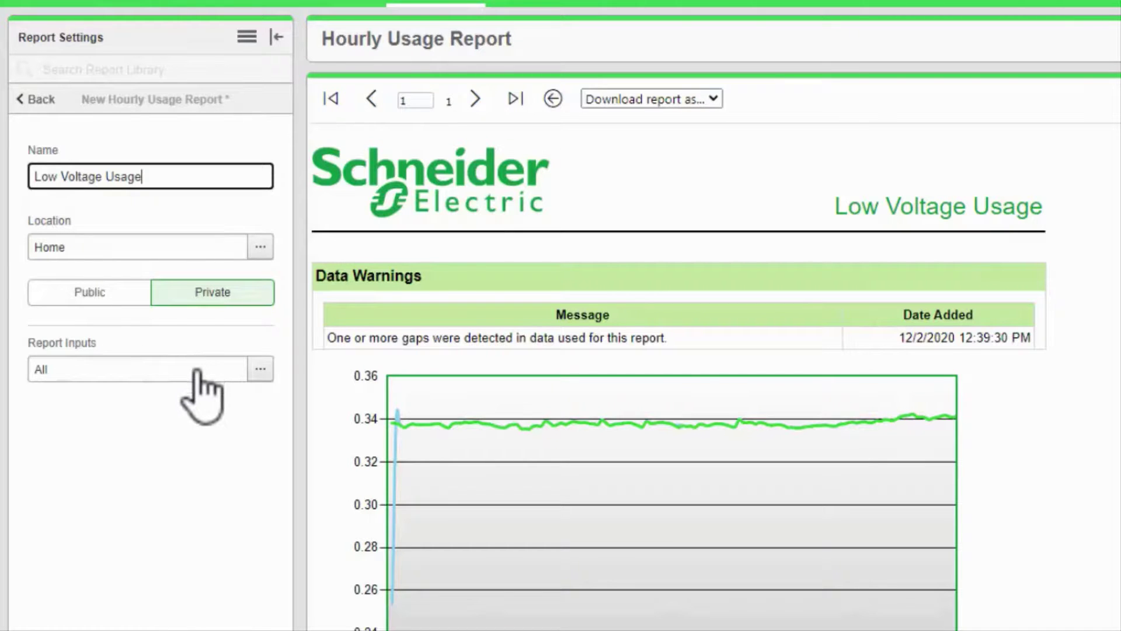
{"action": "left_click", "coordinate": [226, 361]}
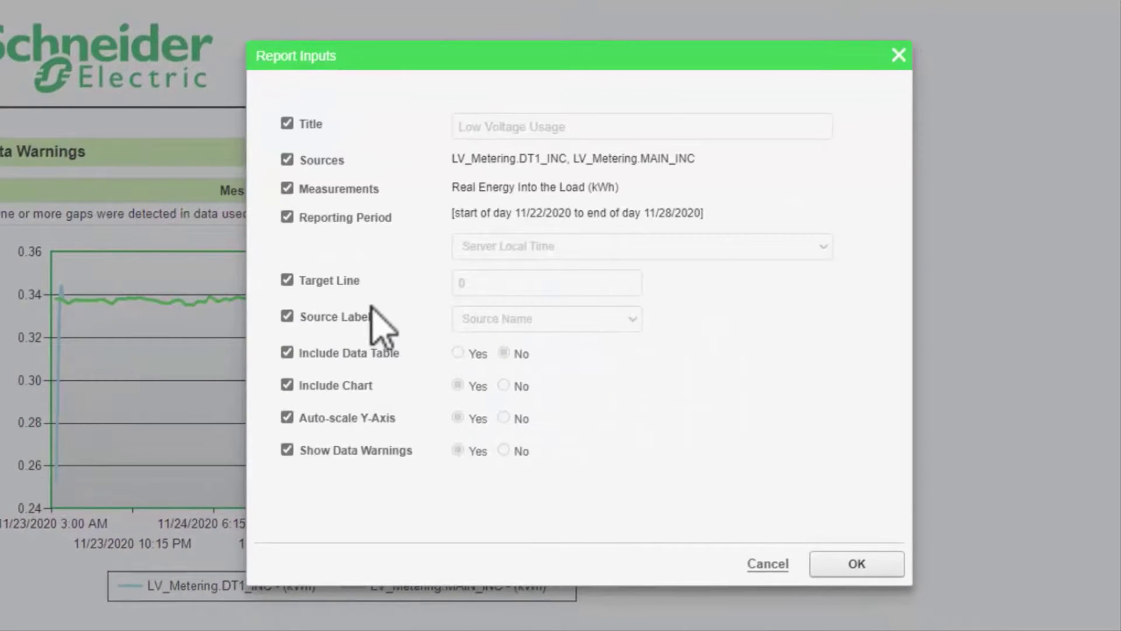
{"action": "left_click", "coordinate": [857, 564]}
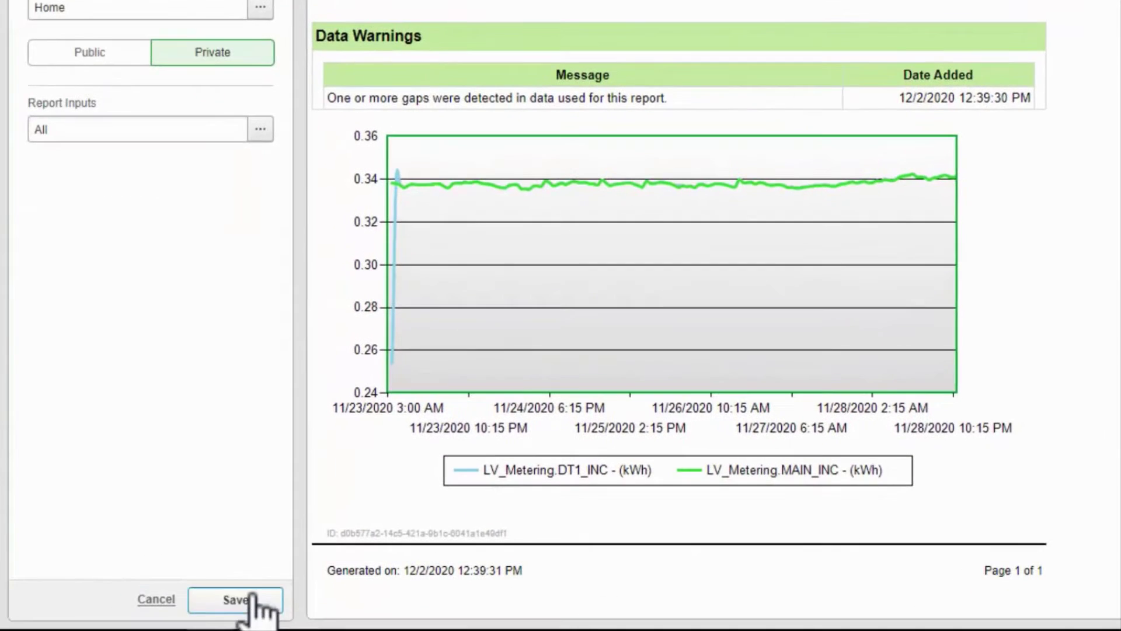
{"action": "left_click", "coordinate": [252, 601]}
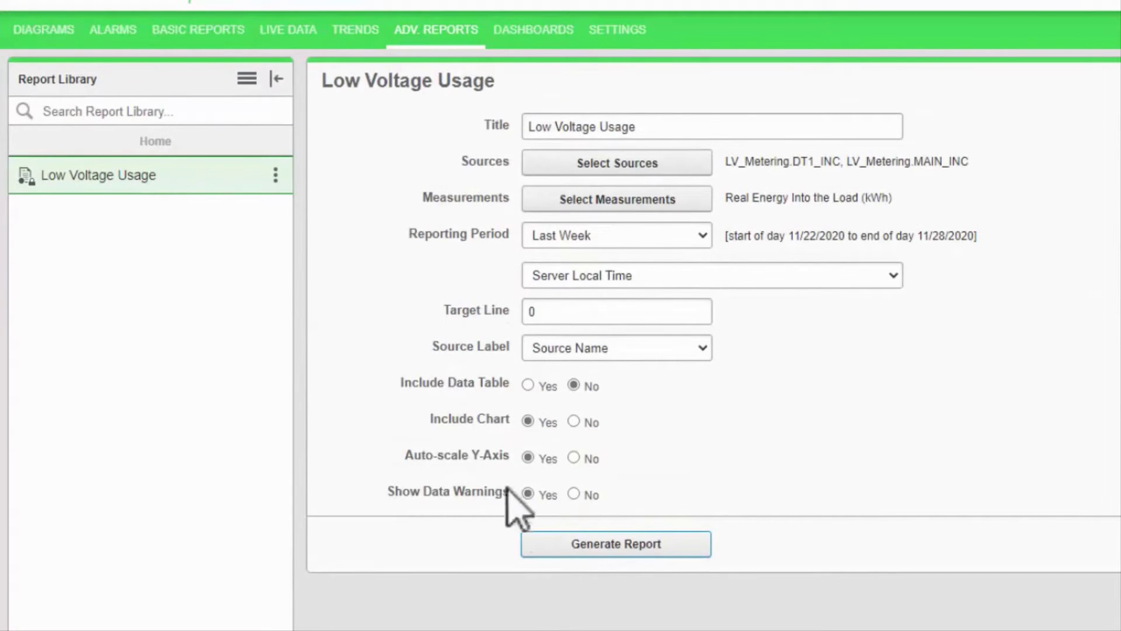
Generate the saved Low Voltage Usage report from the Report Library
{"action": "left_click", "coordinate": [612, 546]}
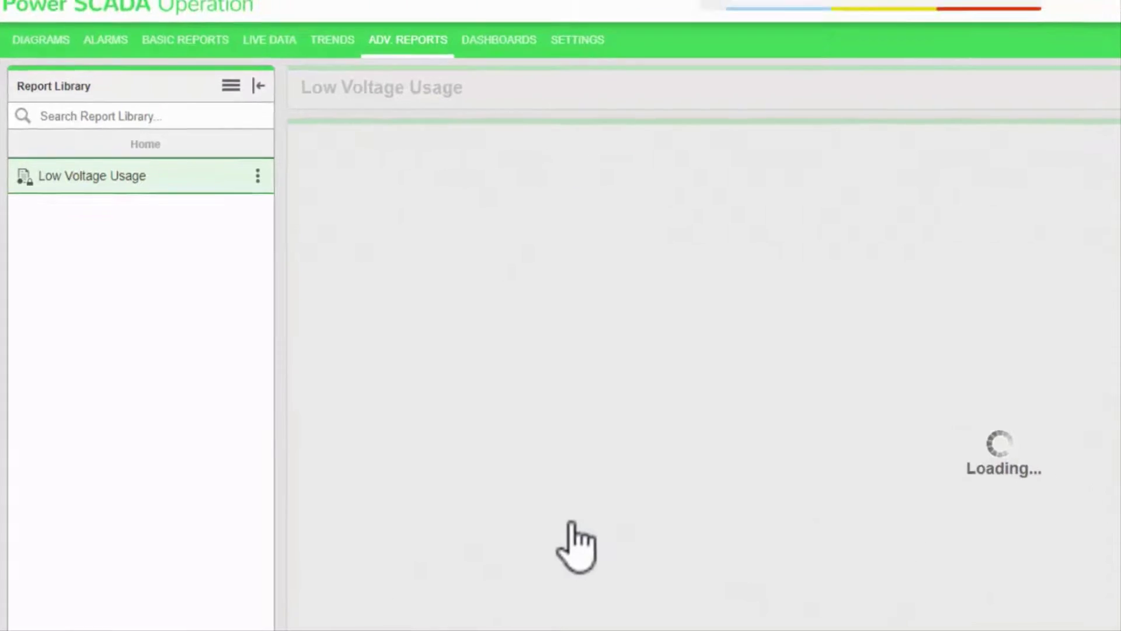